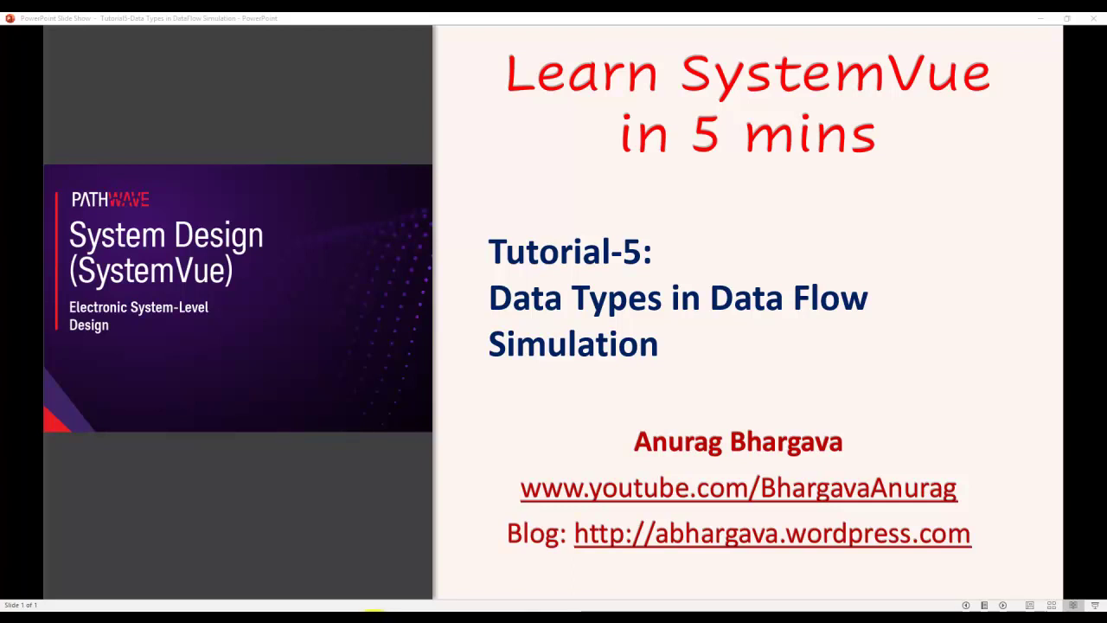
# Step: Leave the PowerPoint tutorial slide show and bring the SystemVue data flow schematic to the front
pyautogui.hotkey('alt', 'Tab')
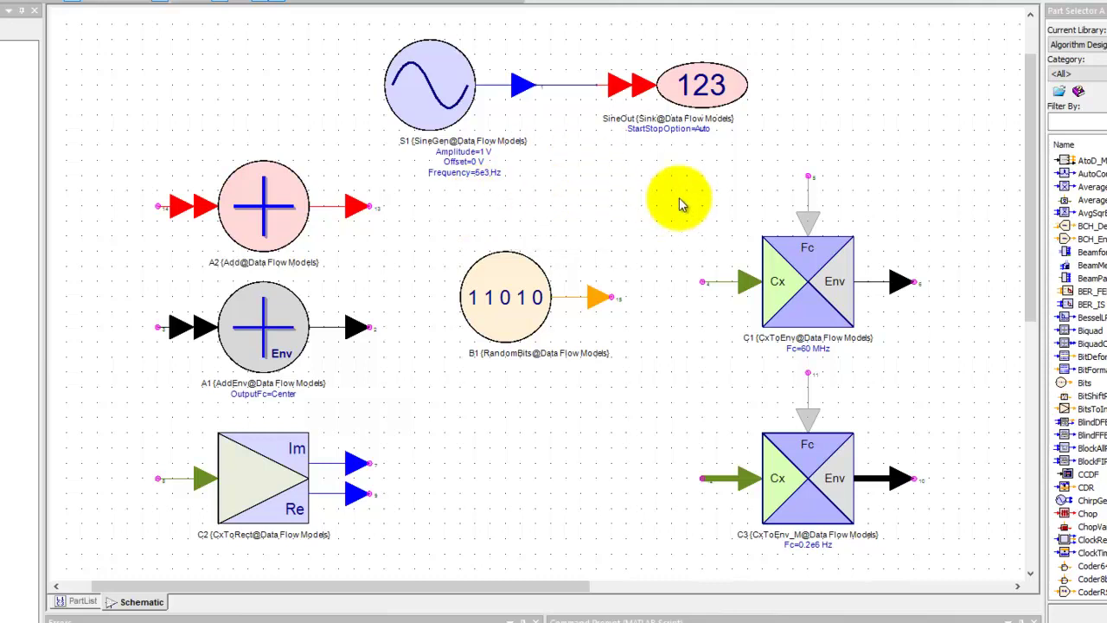
# Step: Zoom in on converter C1 (CxToEnv) to see its Cx, Fc and Env terminals
pyautogui.scroll(2, 853, 288)
pyautogui.scroll(1, 520, 279)
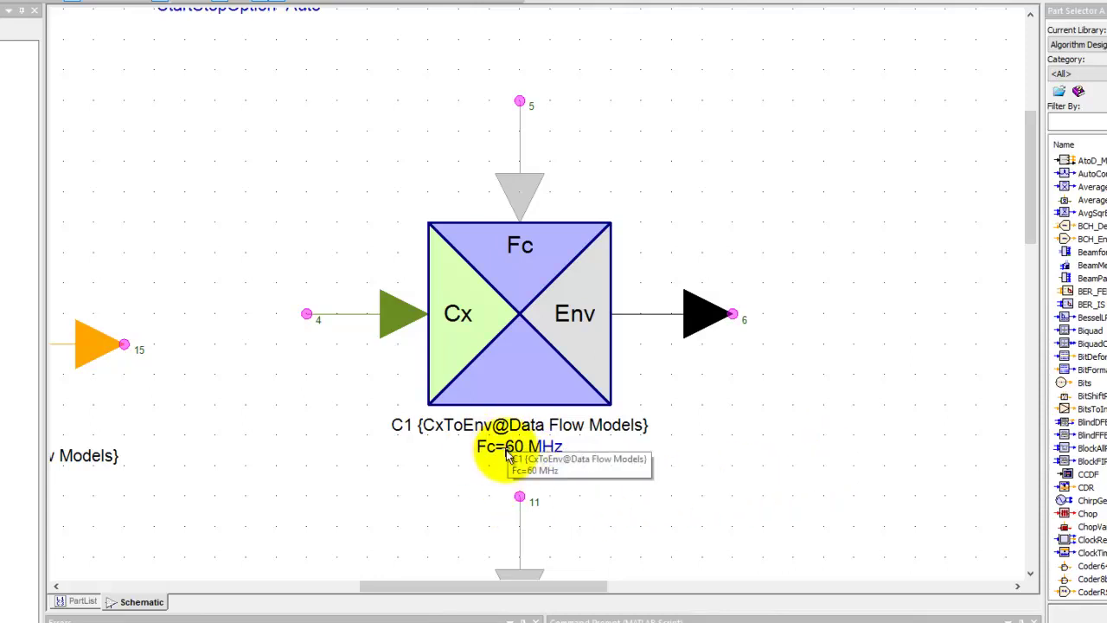
pyautogui.doubleClick(502, 360)
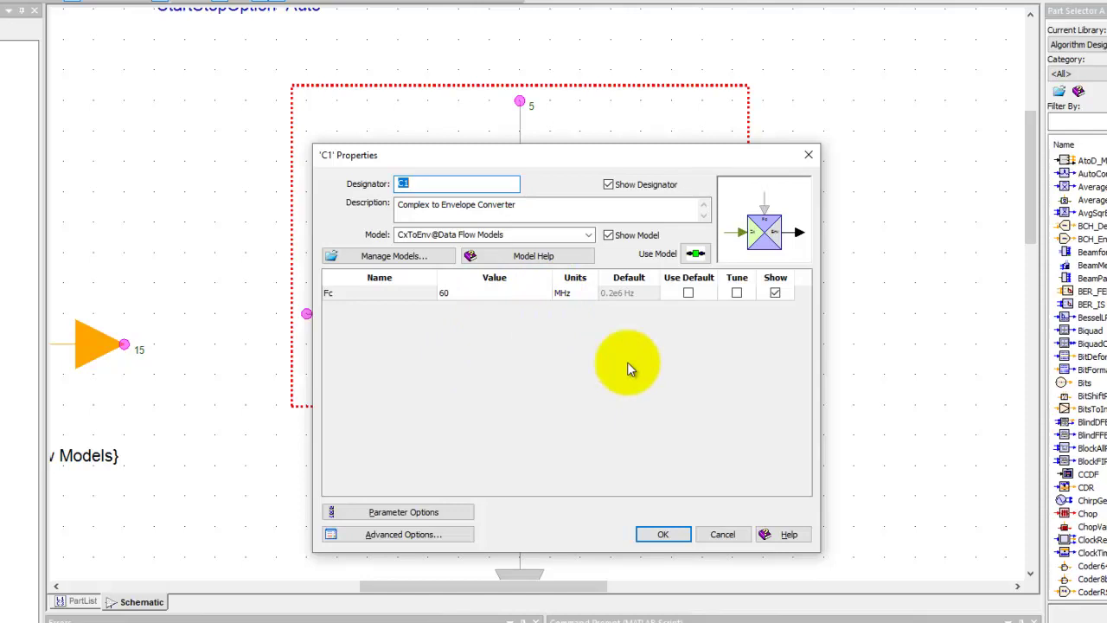
pyautogui.click(663, 533)
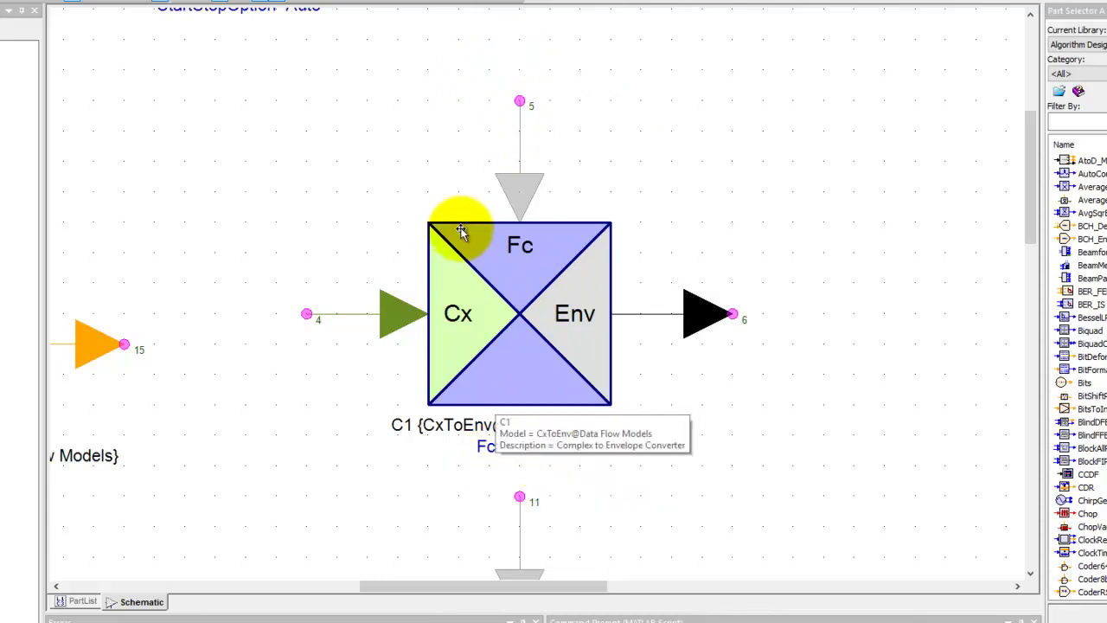
# Step: Filter the Part Selector for 'osc' and place an Oscillator near SineOut
pyautogui.scroll(-1, 471, 221)
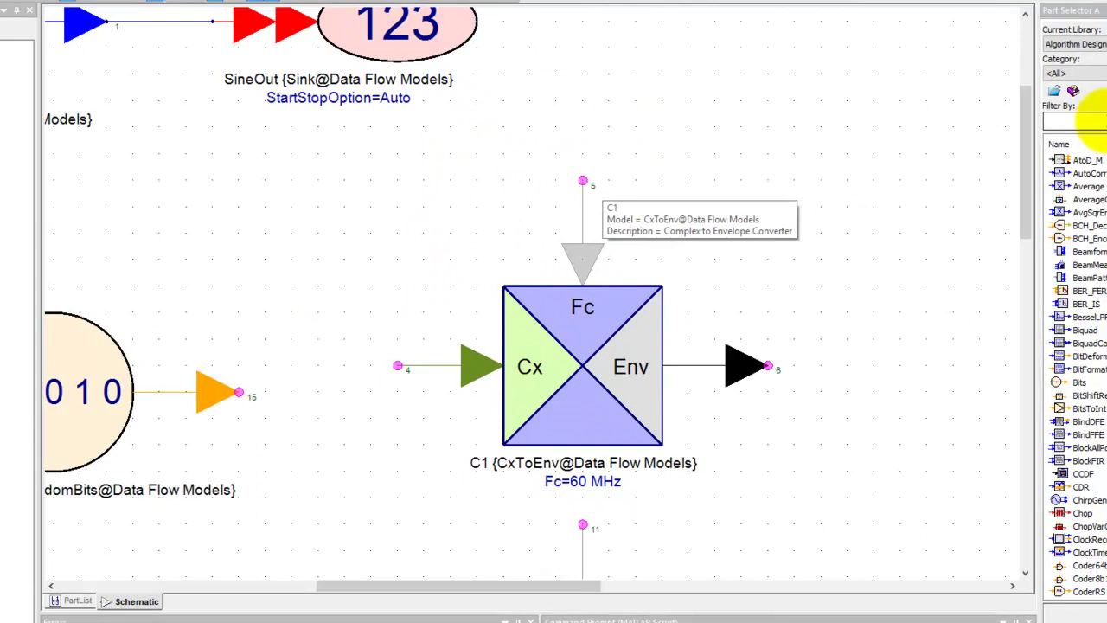
pyautogui.click(1077, 121)
pyautogui.write('osc')
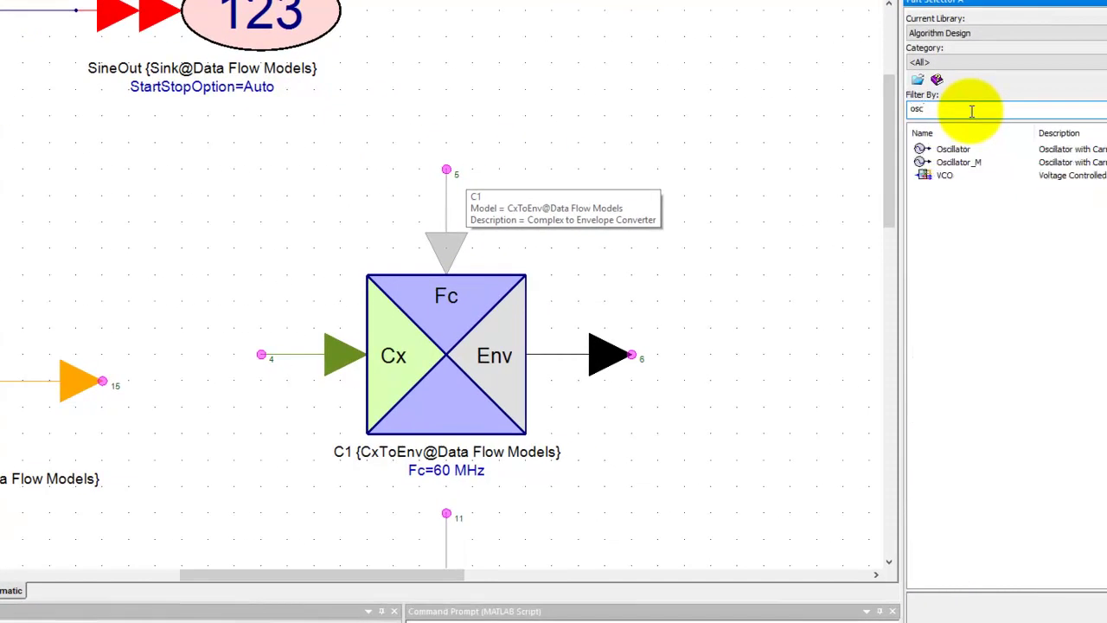
pyautogui.click(924, 149)
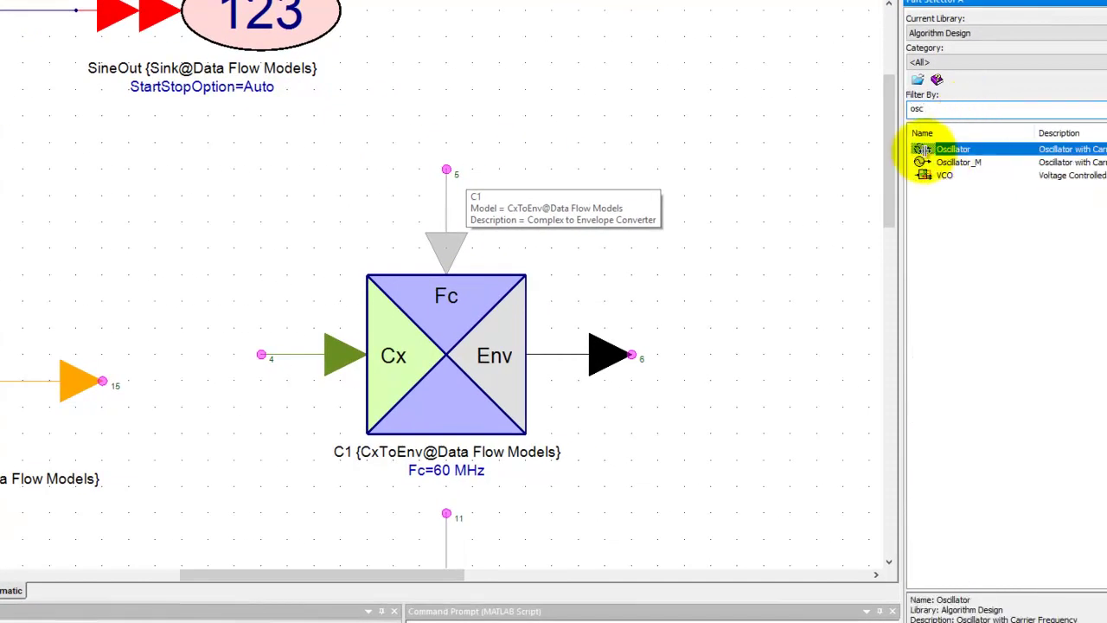
pyautogui.click(244, 121)
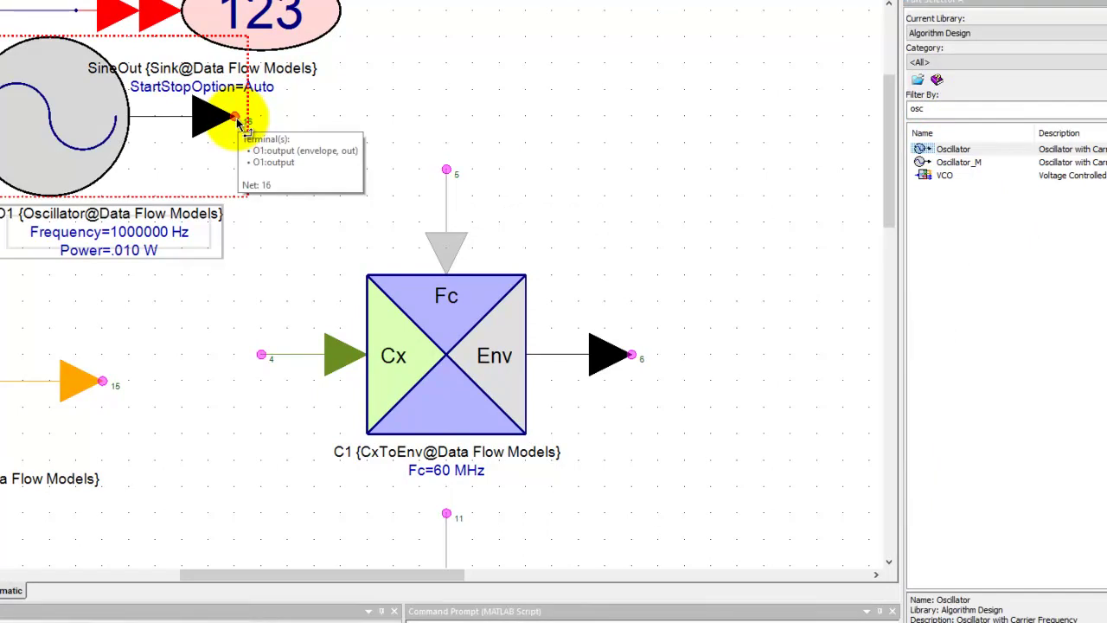
# Step: Wire the Oscillator O1 output to the Fc input of C1
pyautogui.click(243, 118)
pyautogui.click(446, 170)
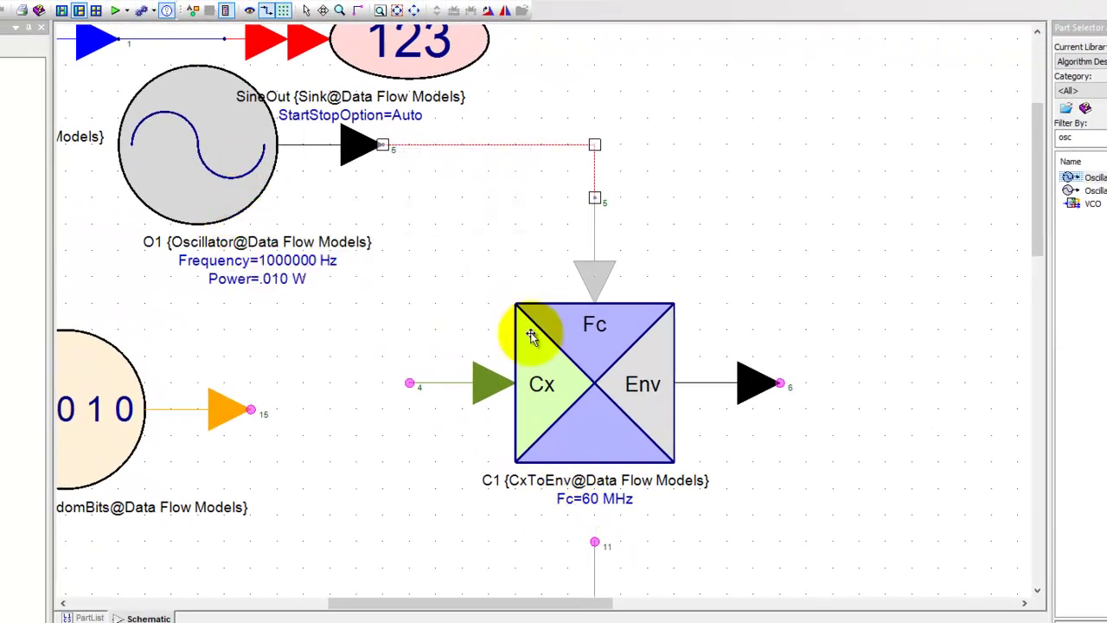
pyautogui.scroll(-2, 535, 315)
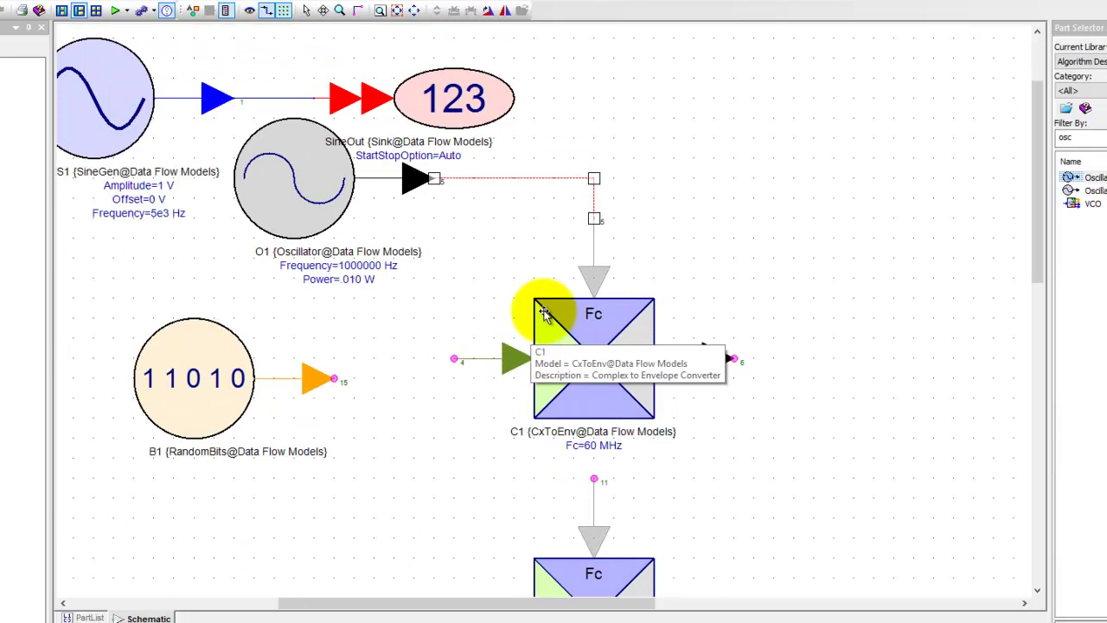
# Step: Delete Oscillator O1 and its leftover wire to C1's Fc input, then bring C3 into view
pyautogui.click(309, 185)
pyautogui.press('Delete')
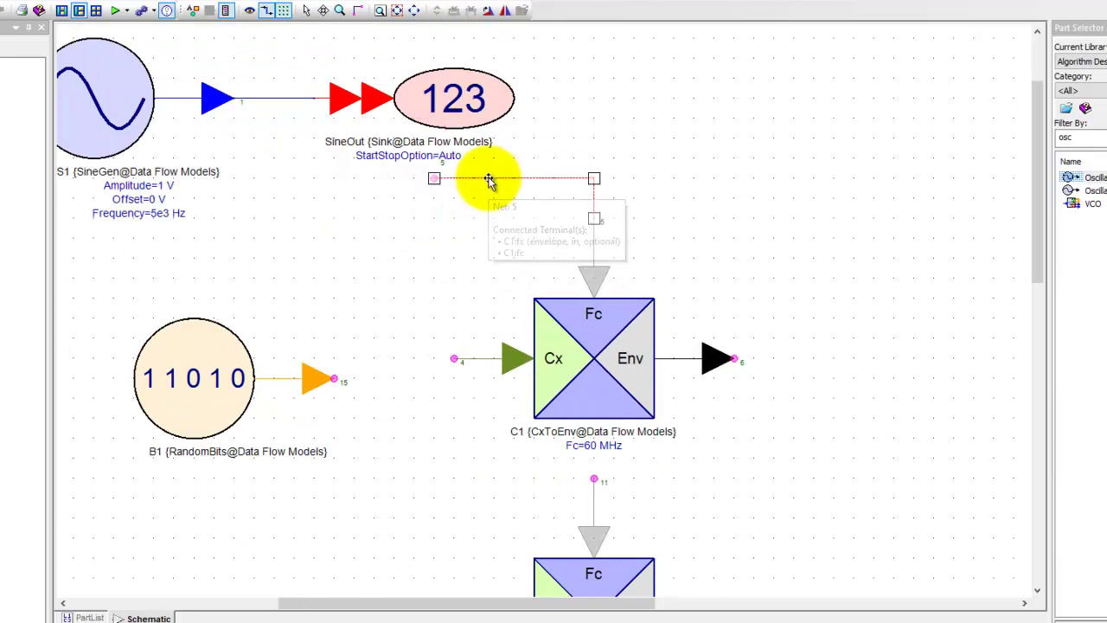
pyautogui.press('Delete')
pyautogui.moveTo(601, 383); pyautogui.dragTo(574, 193)
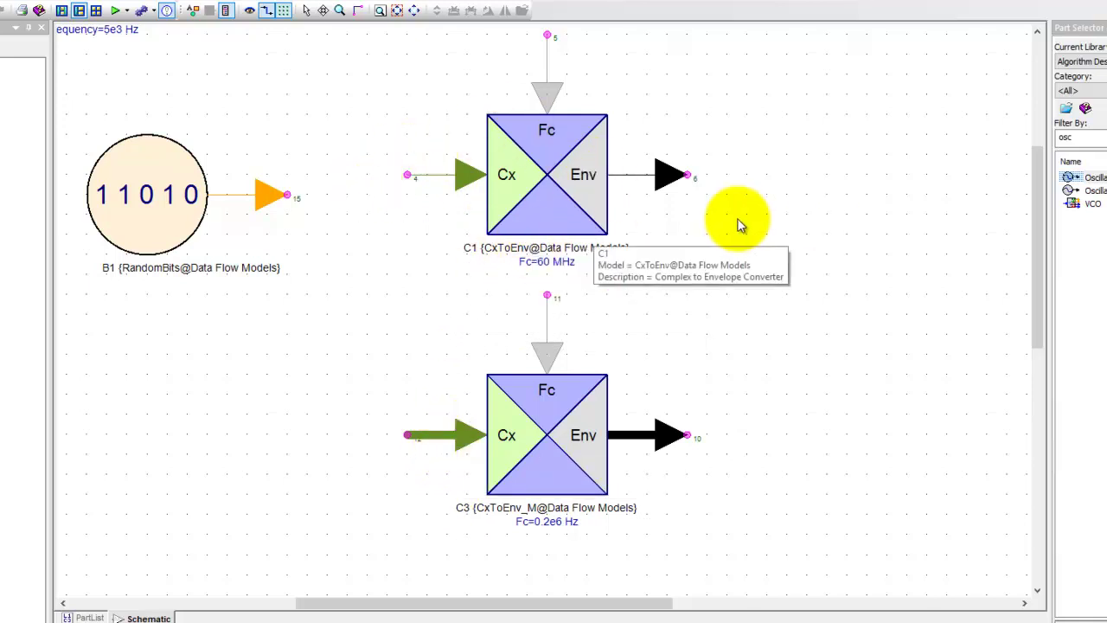
pyautogui.scroll(3, 544, 242)
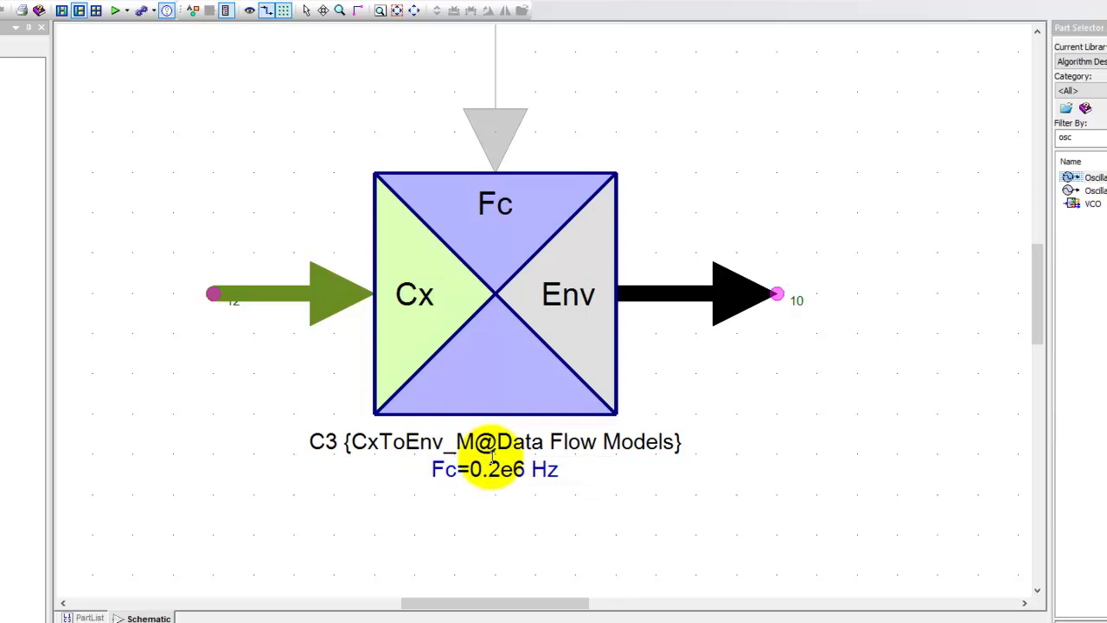
pyautogui.scroll(-4, 546, 314)
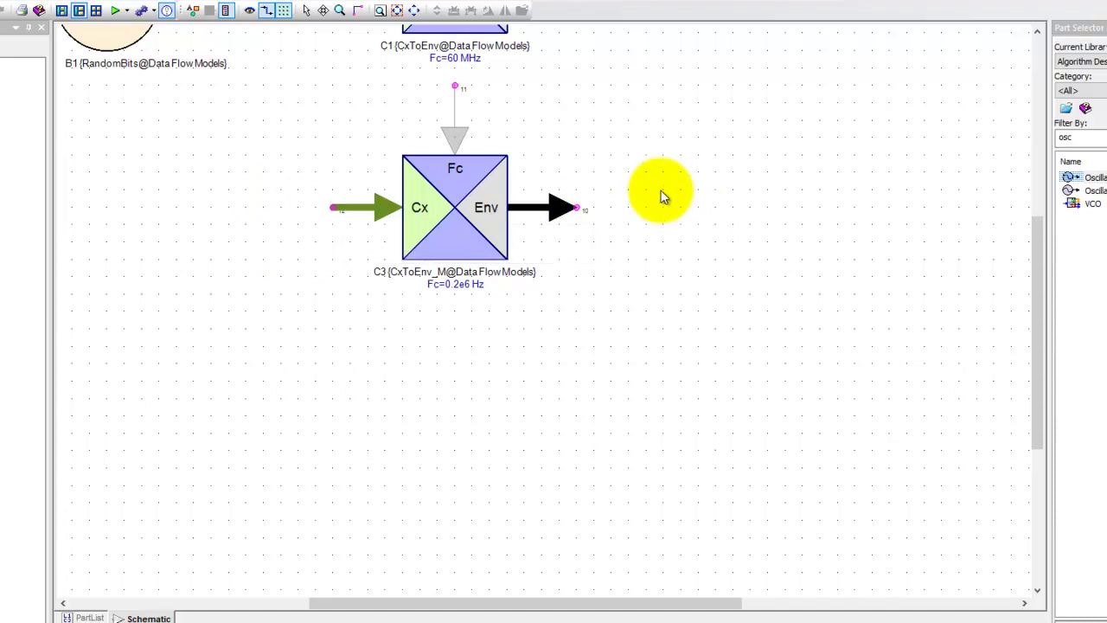
pyautogui.scroll(2, 662, 193)
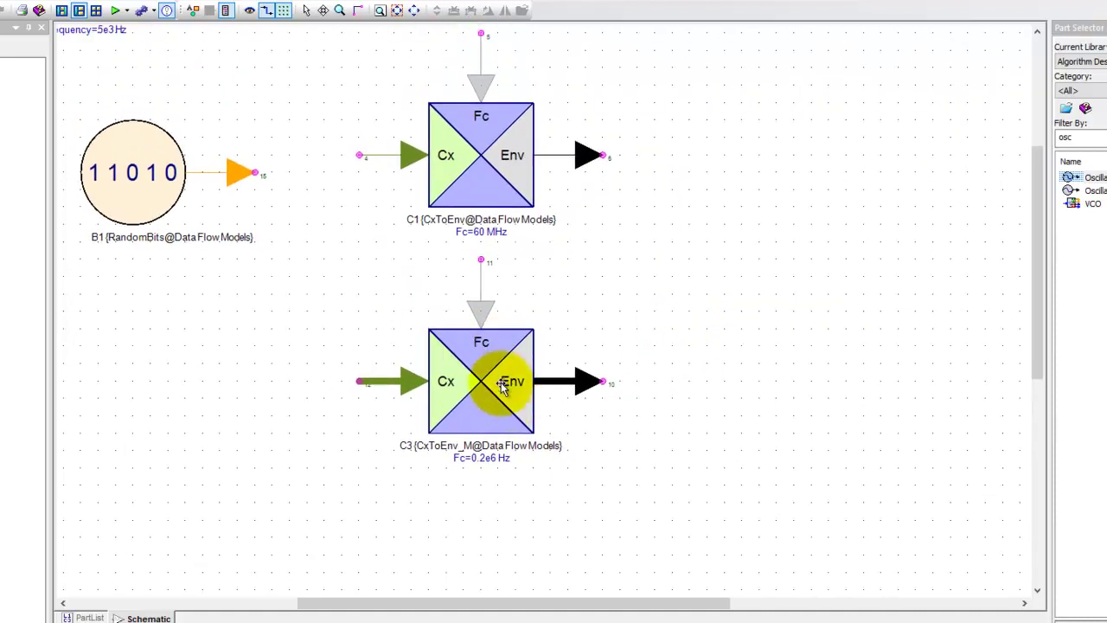
pyautogui.click(498, 185)
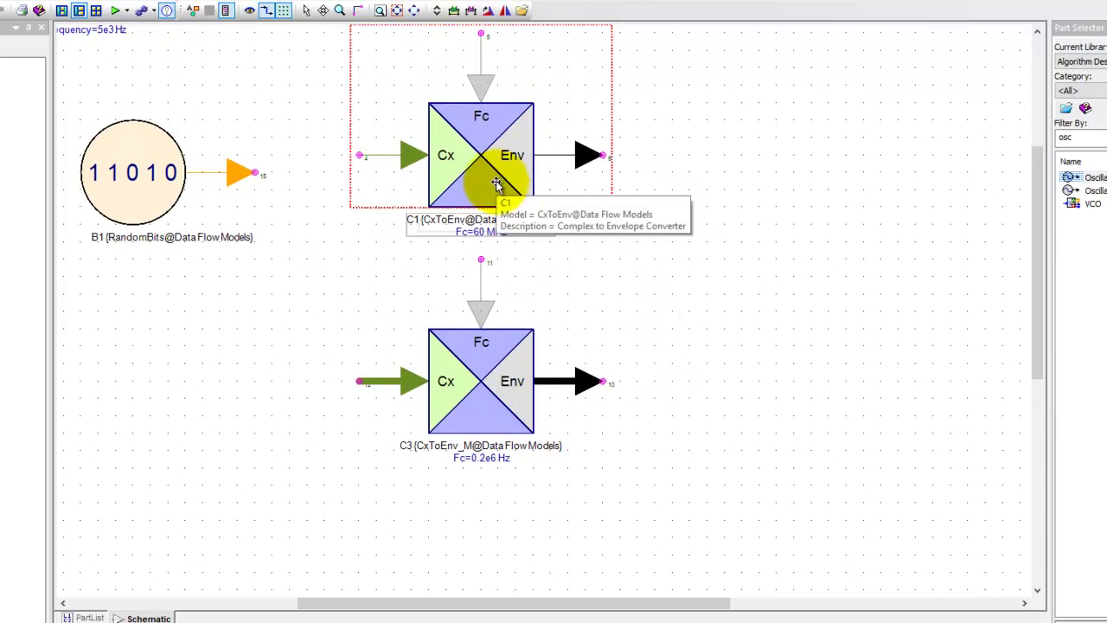
pyautogui.scroll(-1, 496, 181)
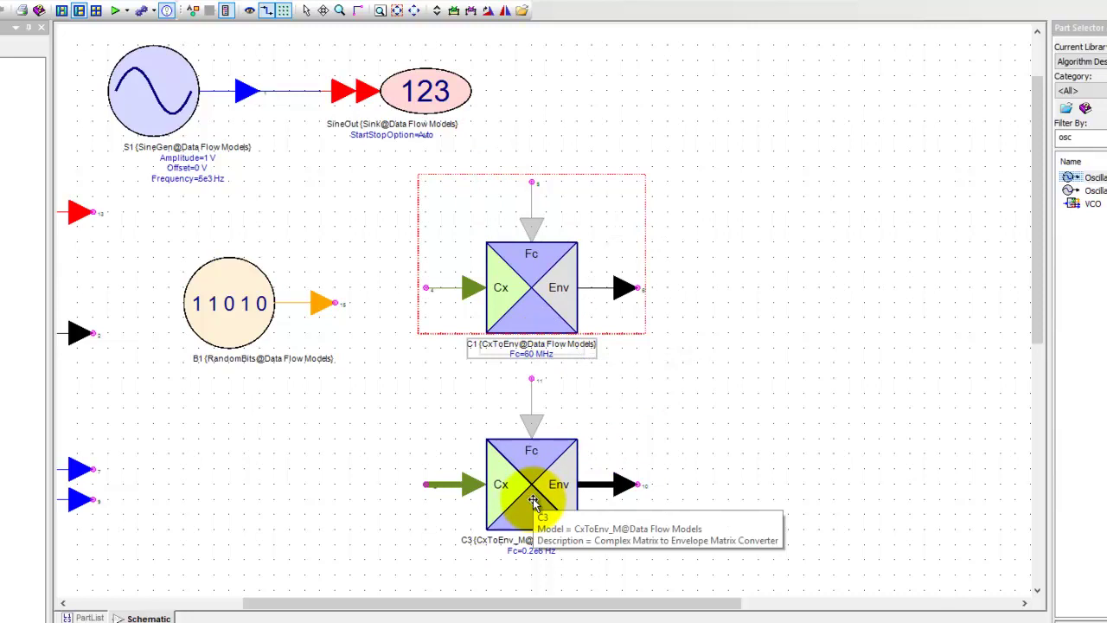
pyautogui.click(414, 13)
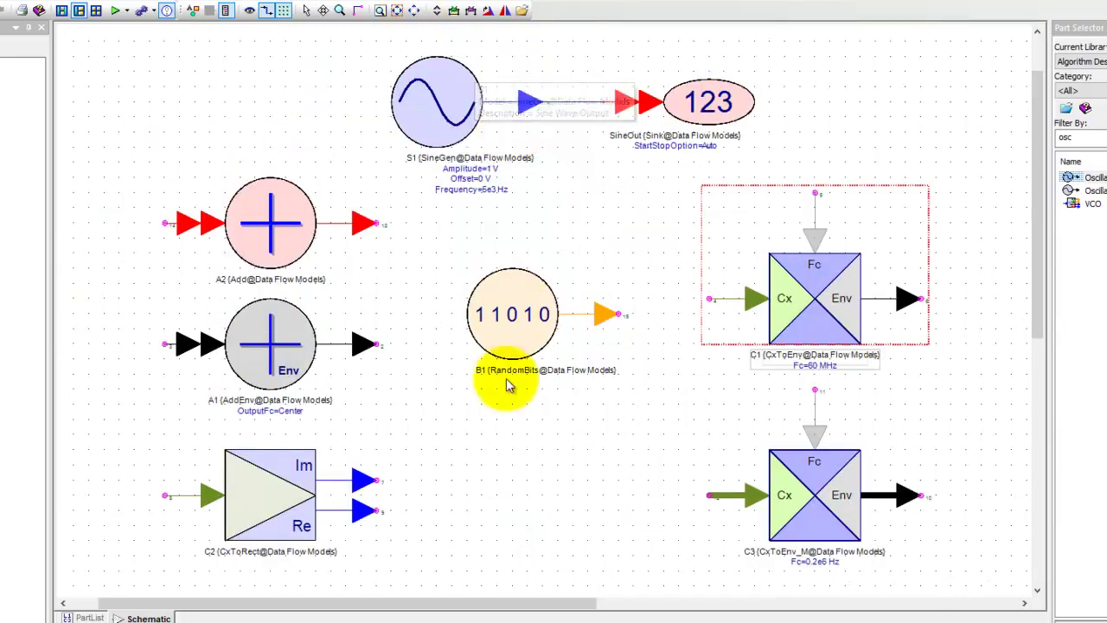
pyautogui.click(531, 454)
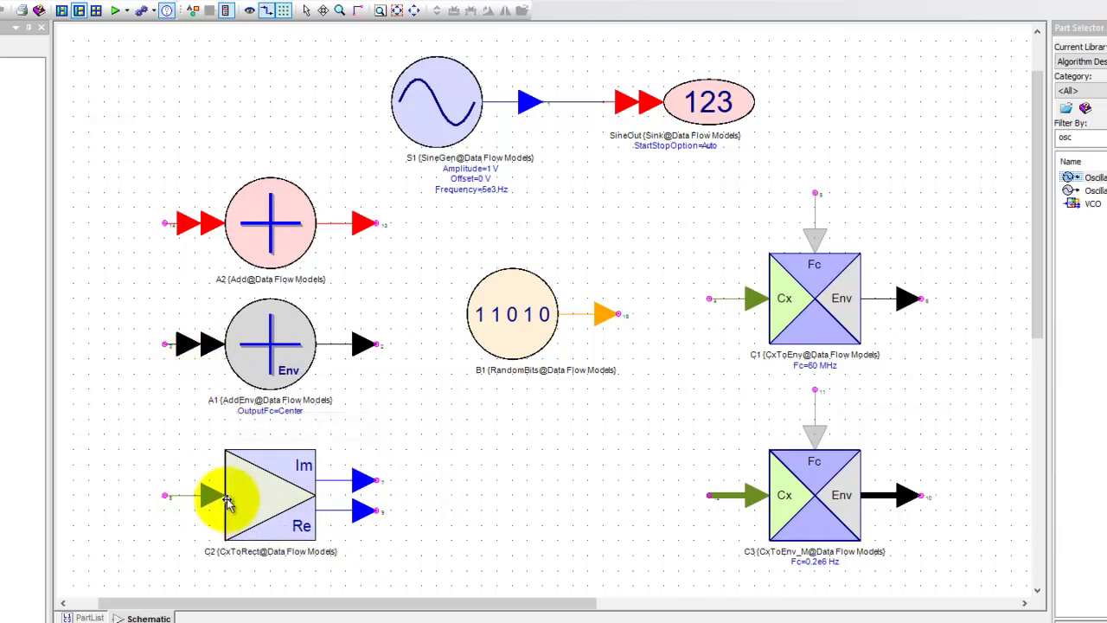
pyautogui.scroll(3, 216, 433)
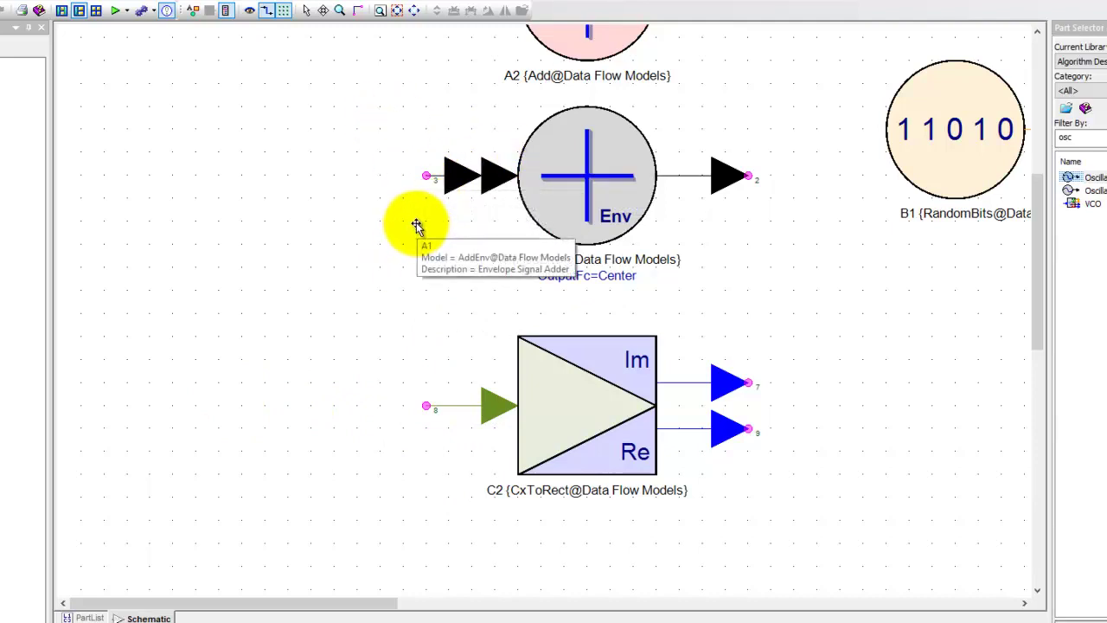
pyautogui.scroll(-1, 457, 234)
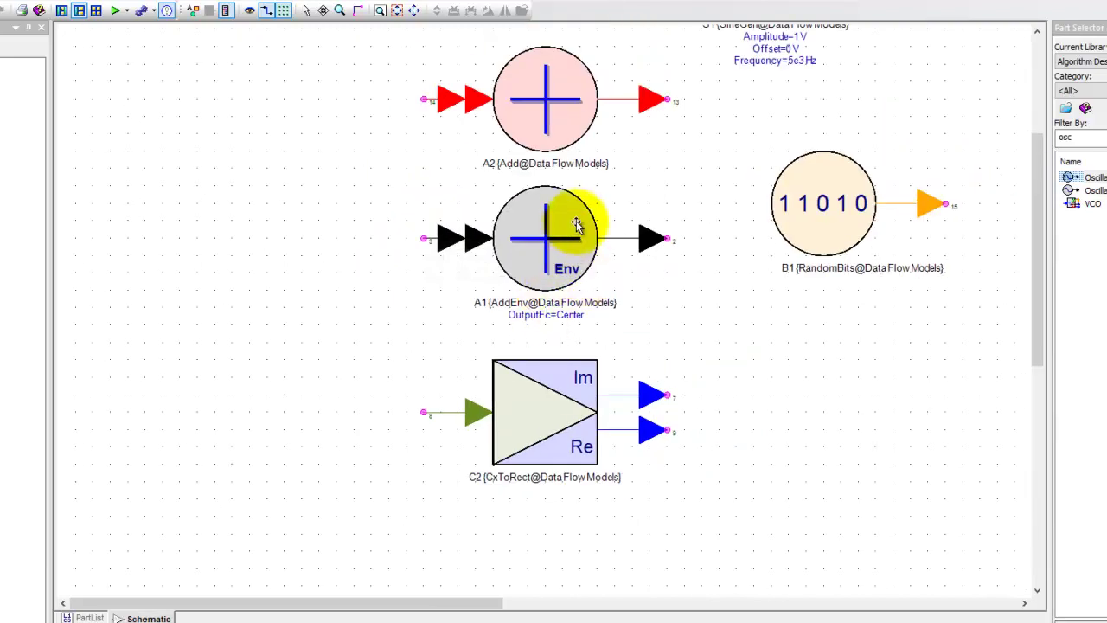
pyautogui.scroll(1, 620, 189)
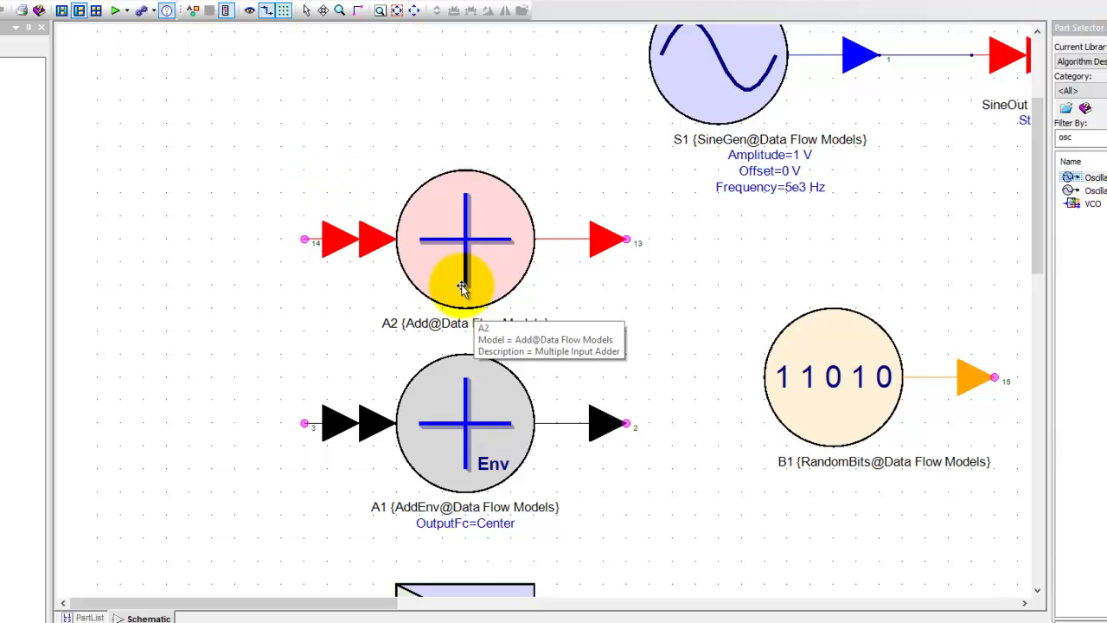
pyautogui.scroll(-2, 461, 285)
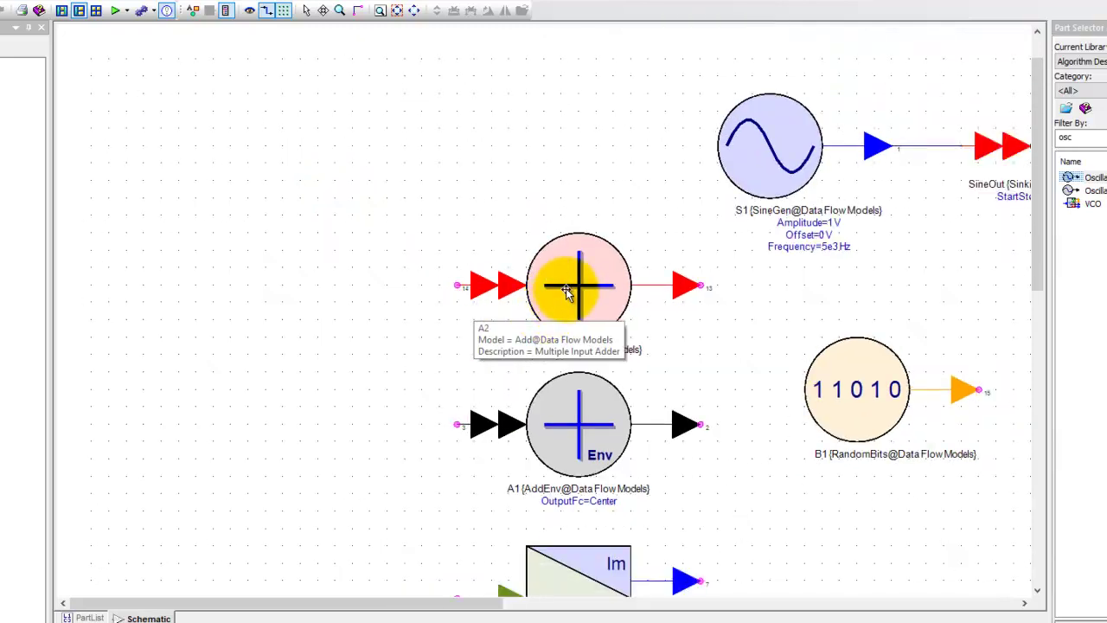
# Step: Nudge A2 upward, paste Const blocks C4 and C5, and wire both outputs to A2's input
pyautogui.click(551, 271)
pyautogui.moveTo(551, 270); pyautogui.dragTo(550, 253)
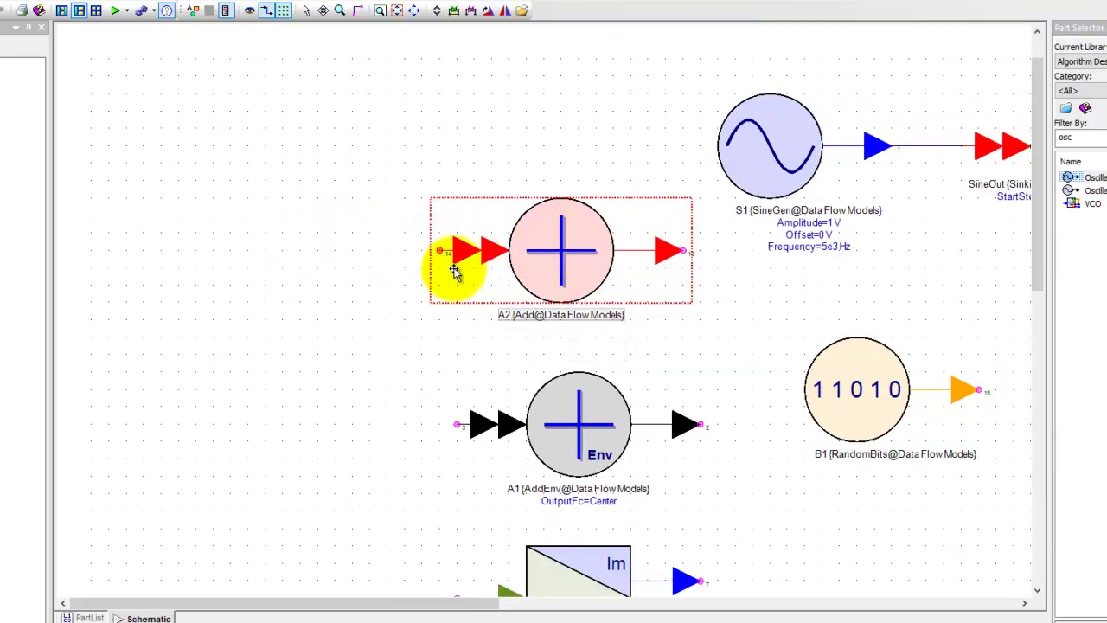
pyautogui.click(350, 334)
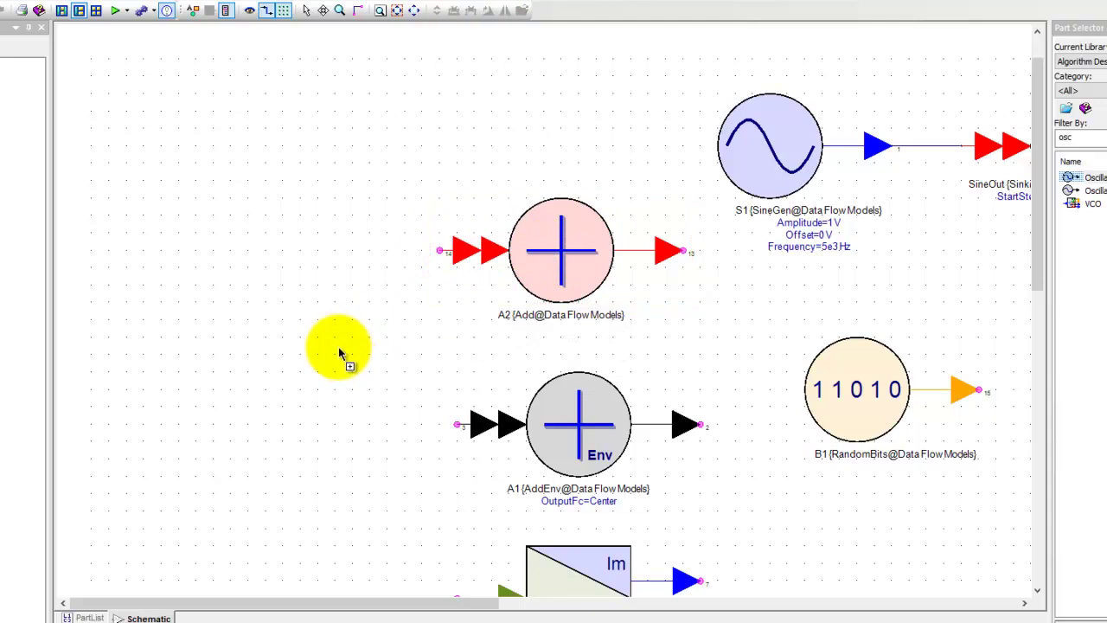
pyautogui.hotkey('ctrl', 'v')
pyautogui.hotkey('ctrl', 'v')
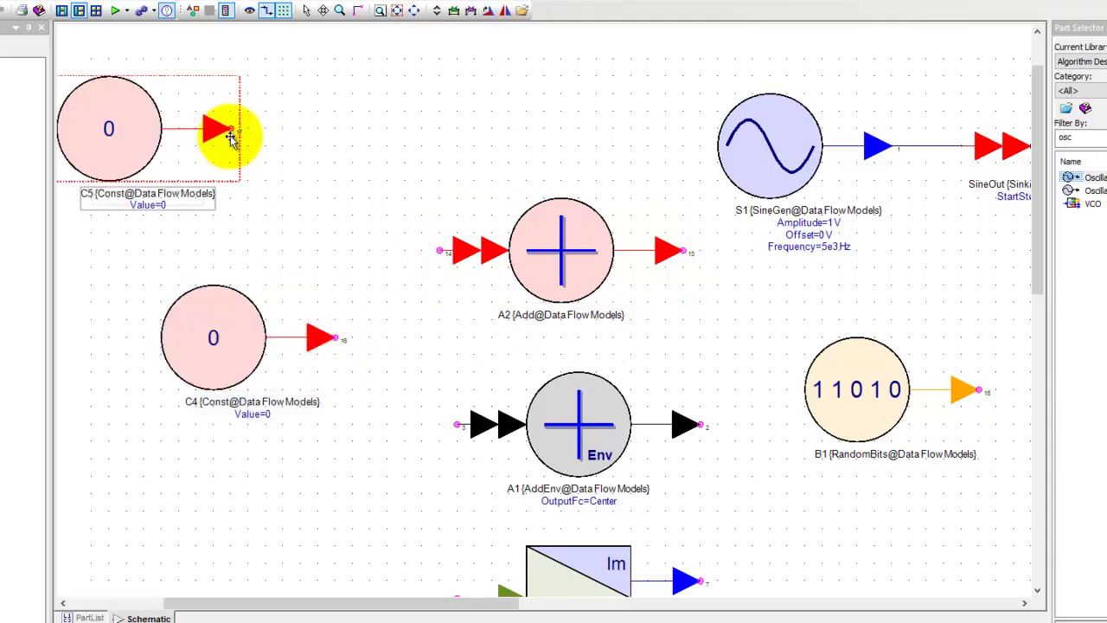
pyautogui.moveTo(123, 126); pyautogui.dragTo(214, 125)
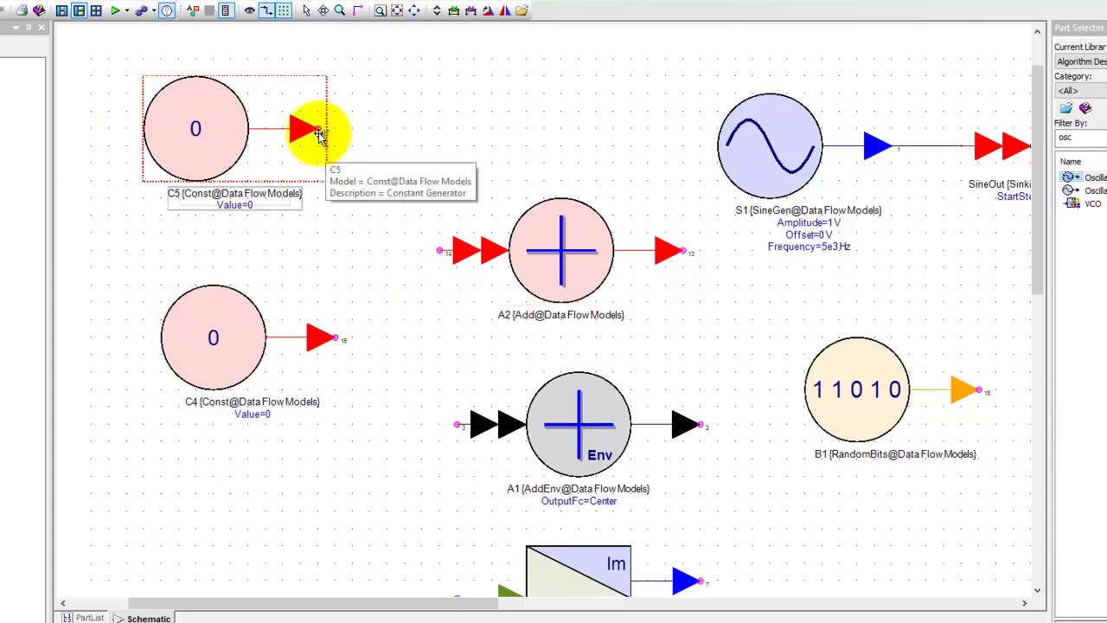
pyautogui.moveTo(317, 129); pyautogui.dragTo(441, 255)
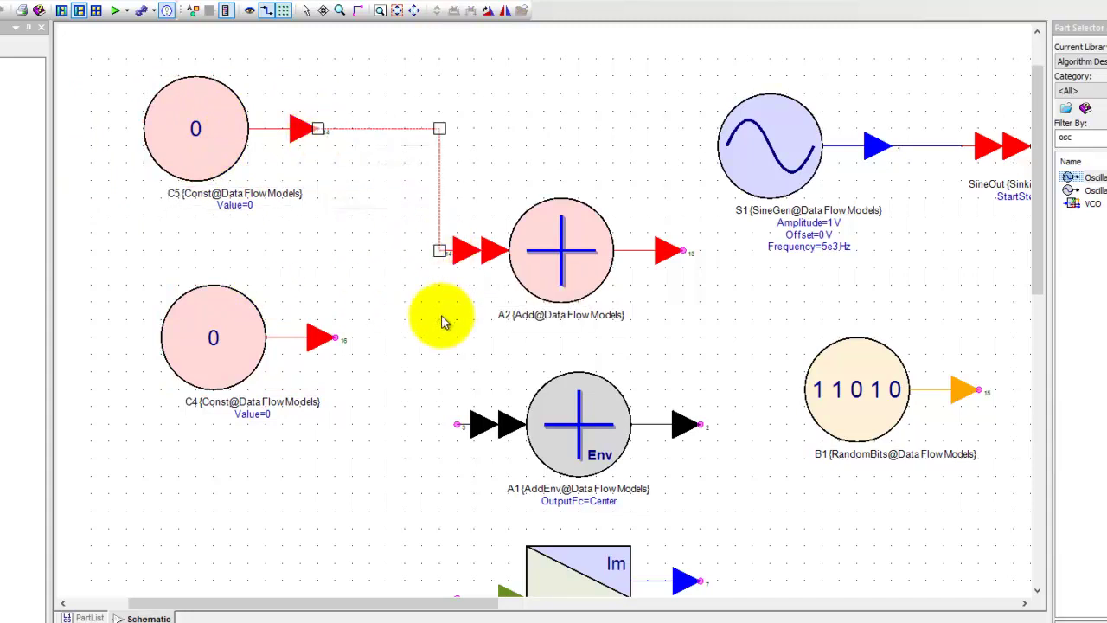
pyautogui.moveTo(336, 338); pyautogui.dragTo(336, 129)
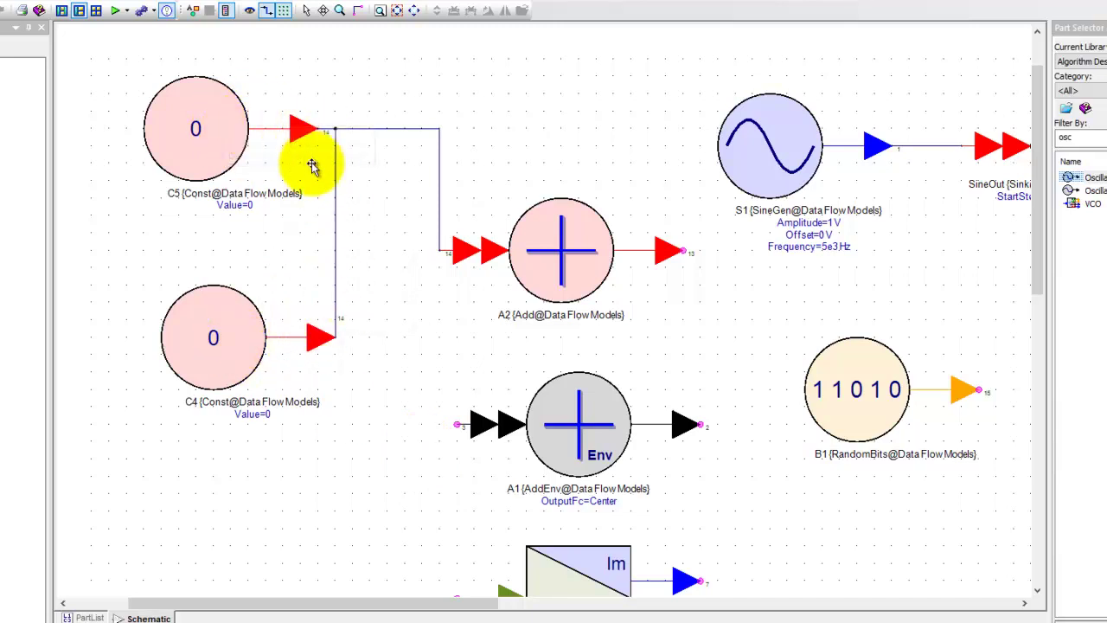
# Step: Delete the C4-to-C5 wire segment and run a separate wire from C4 into A2's input
pyautogui.click(333, 286)
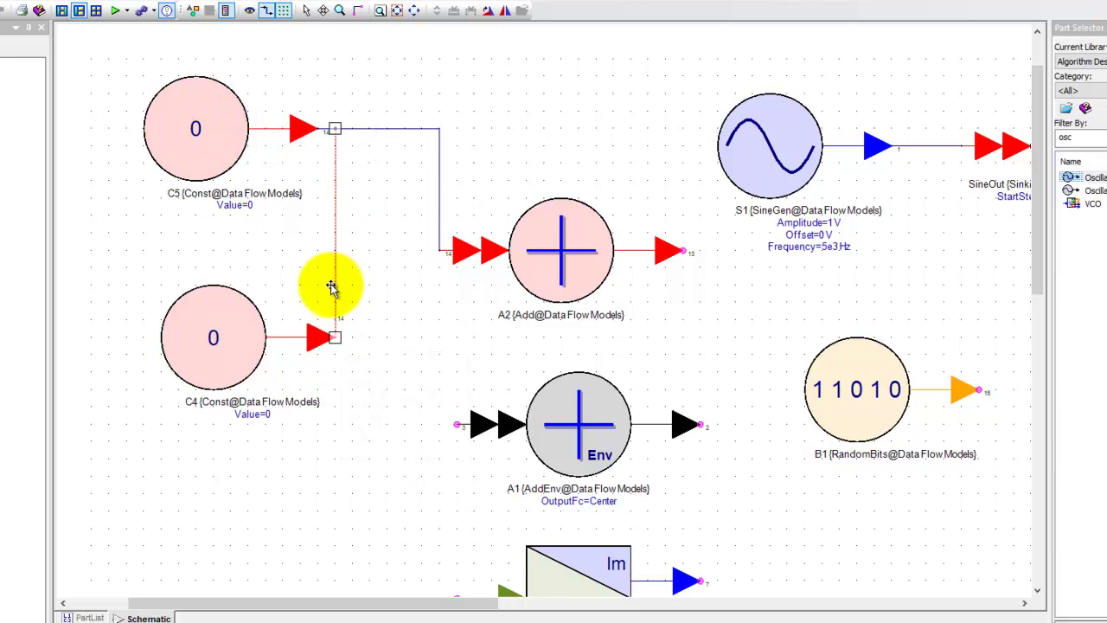
pyautogui.press('Delete')
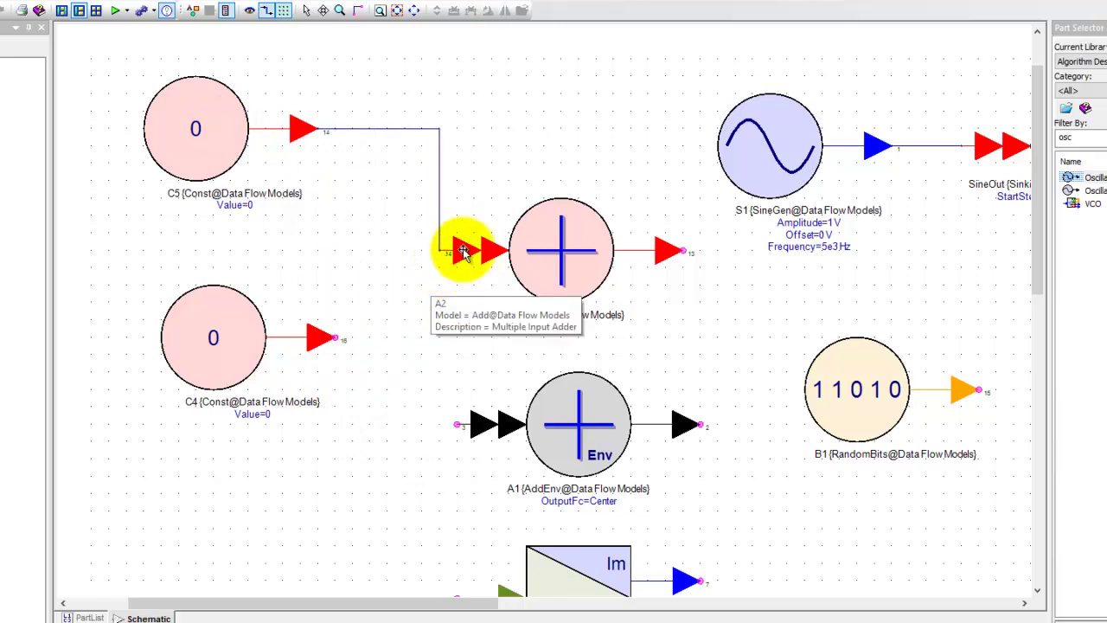
pyautogui.click(337, 338)
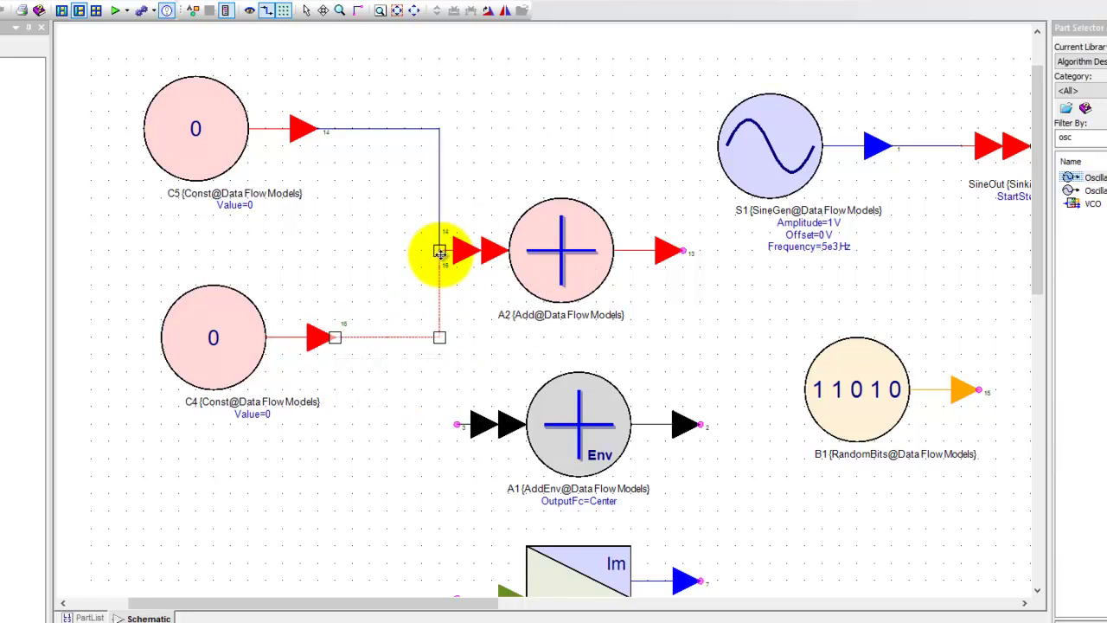
pyautogui.click(439, 251)
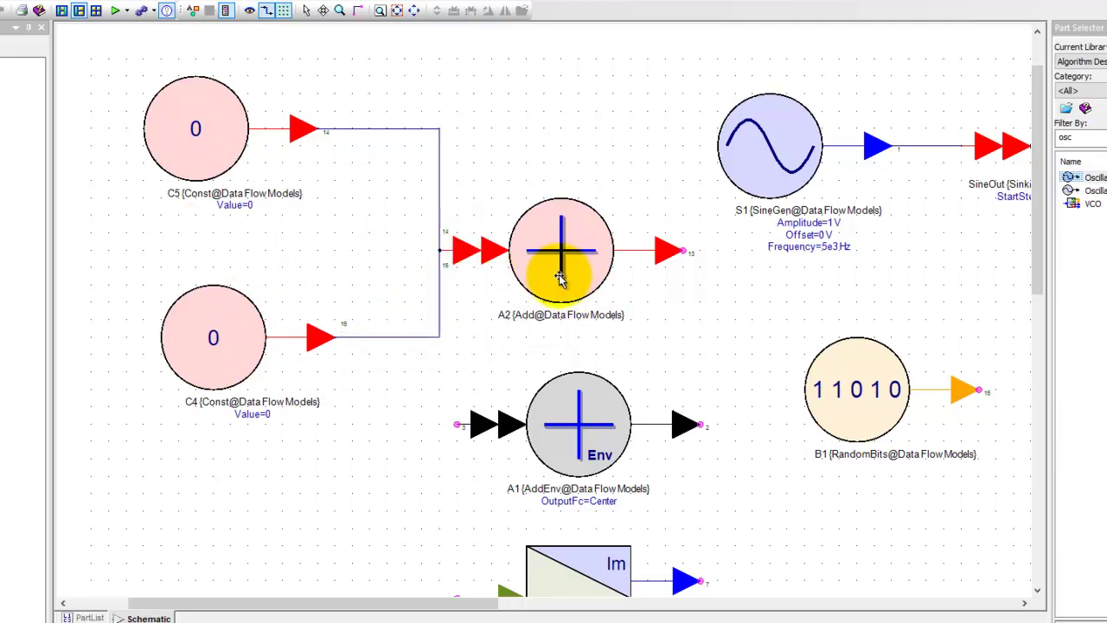
# Step: Zoom to fit so S1, SineOut, A1, B1, C1–C5 and A2 are all visible
pyautogui.click(413, 17)
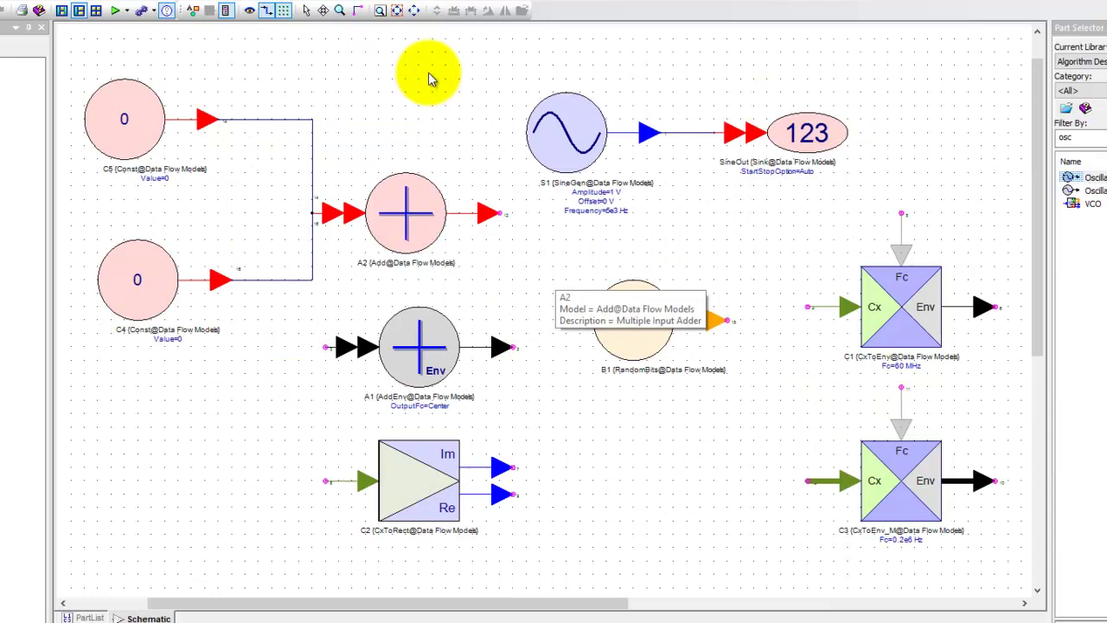